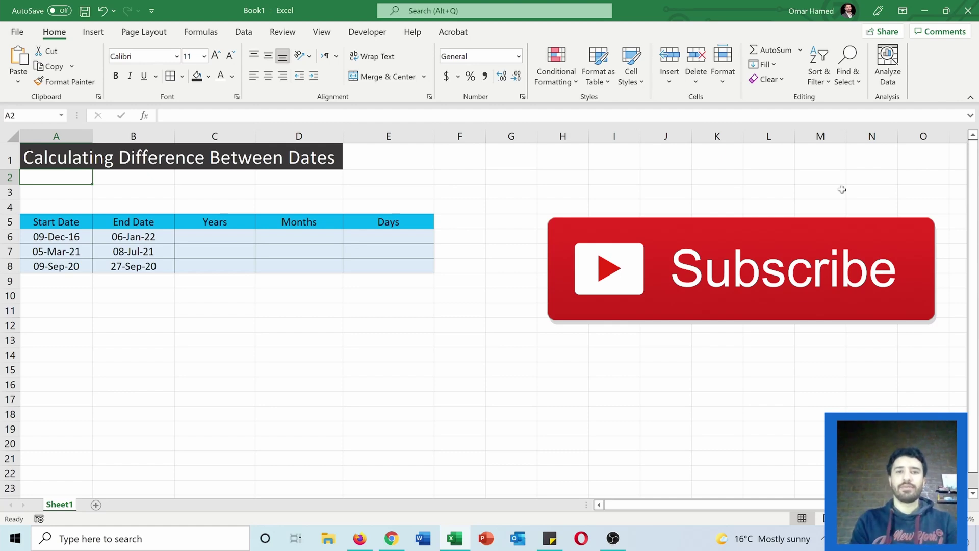
# Enter =datedif(A6,B6,"Y") in C6 so it returns 5 whole years
pyautogui.press('Up')
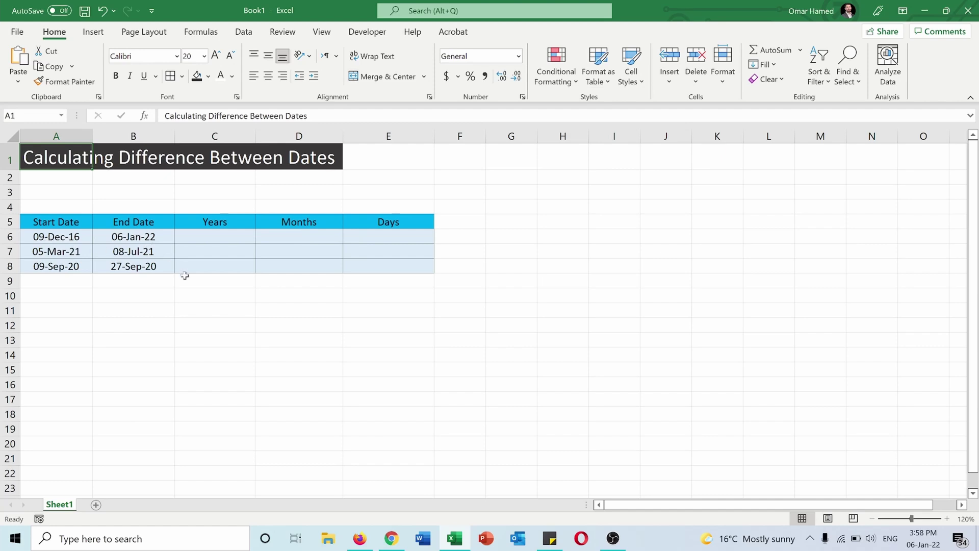
pyautogui.click(213, 234)
pyautogui.write('=')
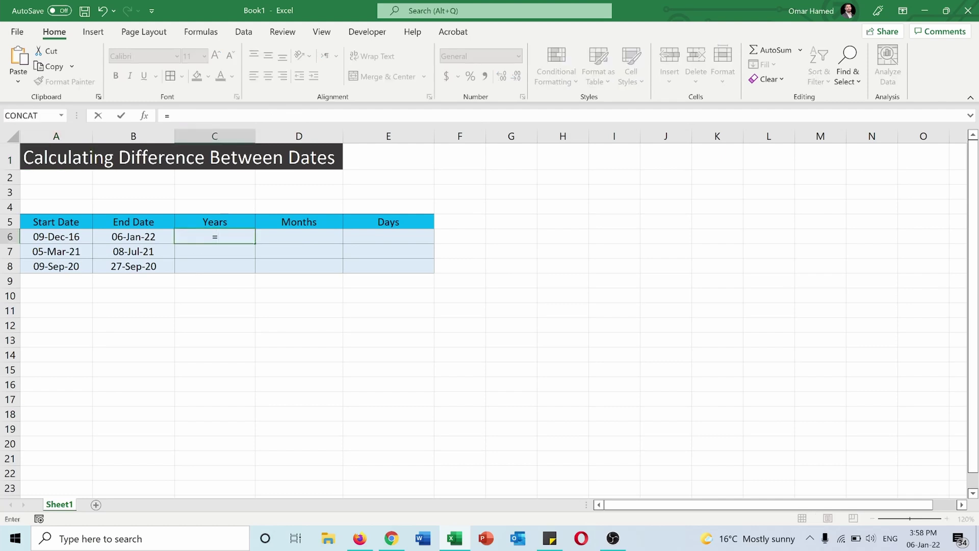
pyautogui.write('datedif(')
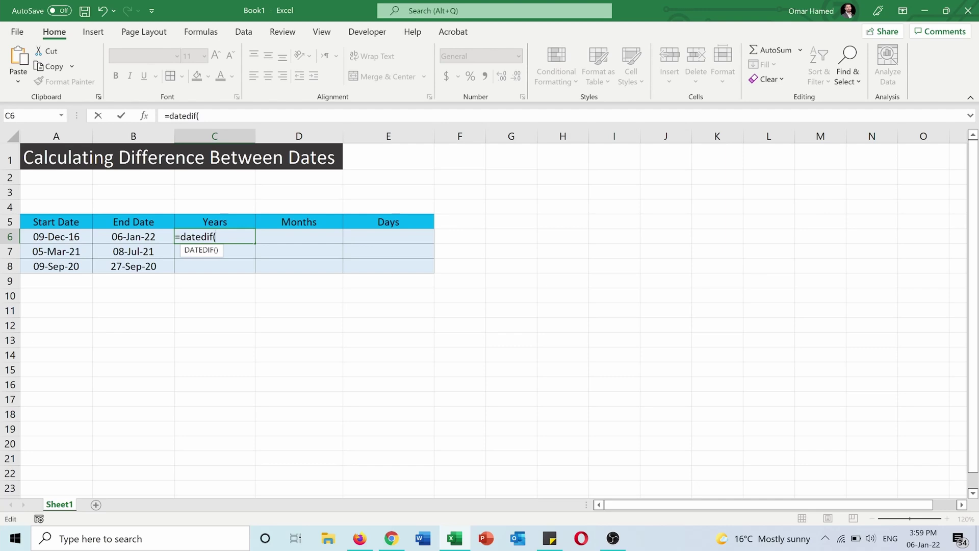
pyautogui.click(202, 33)
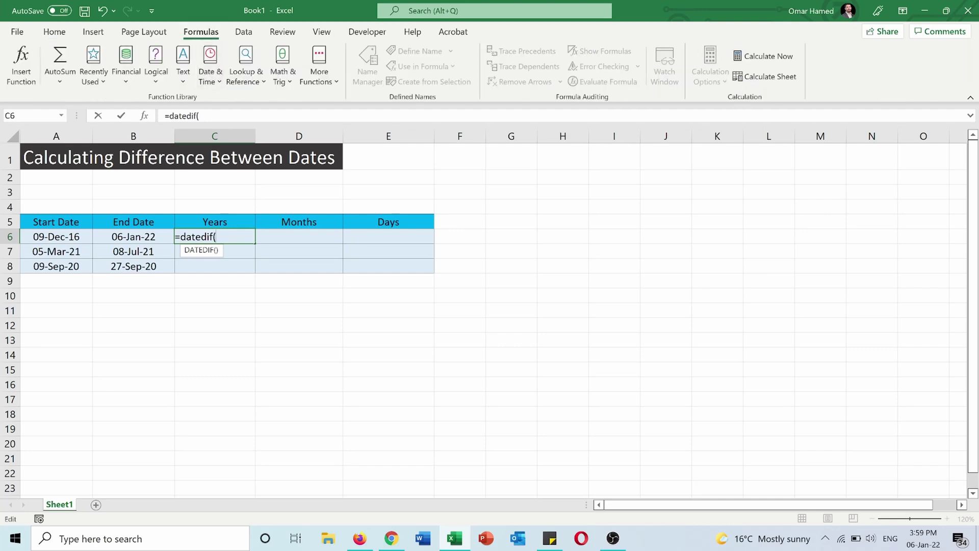
pyautogui.click(55, 32)
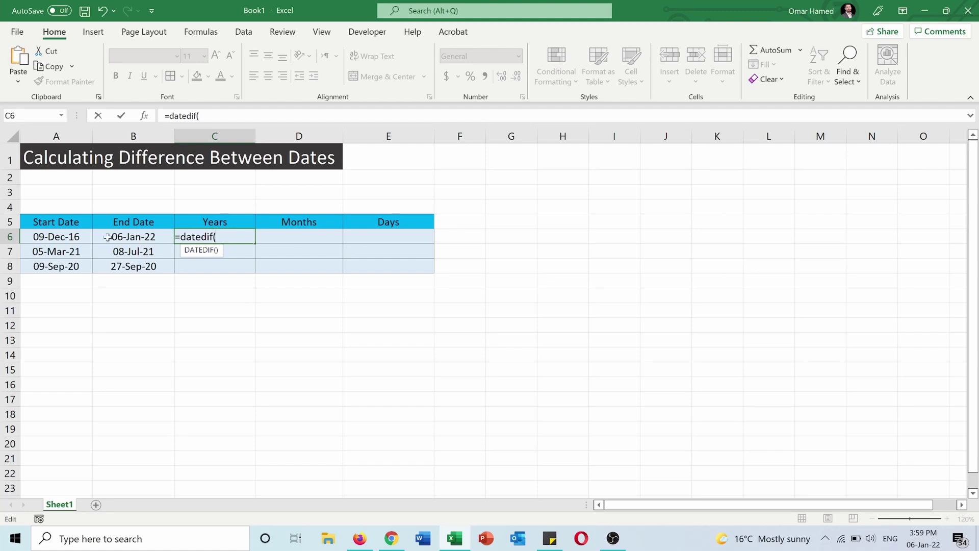
pyautogui.click(75, 239)
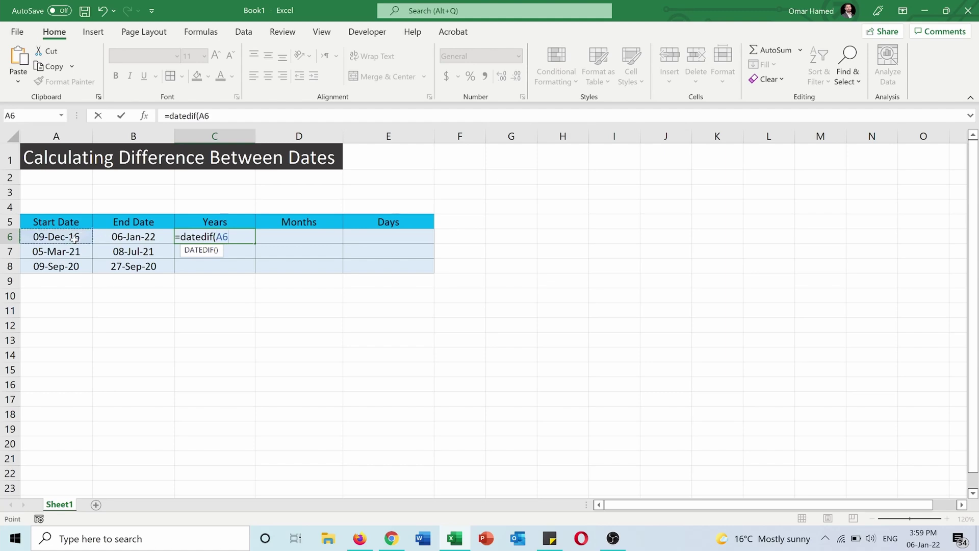
pyautogui.write(',')
pyautogui.click(115, 238)
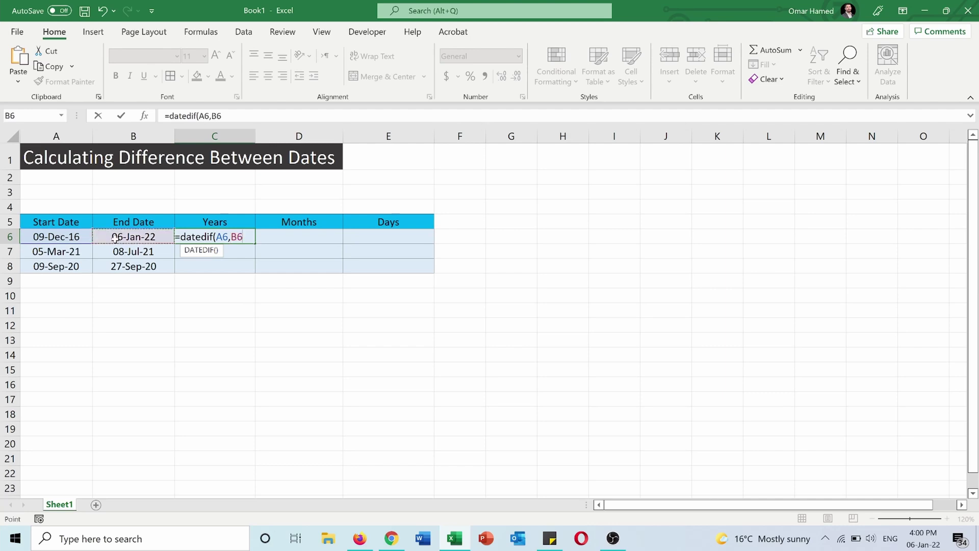
pyautogui.write(',')
pyautogui.write('"Y')
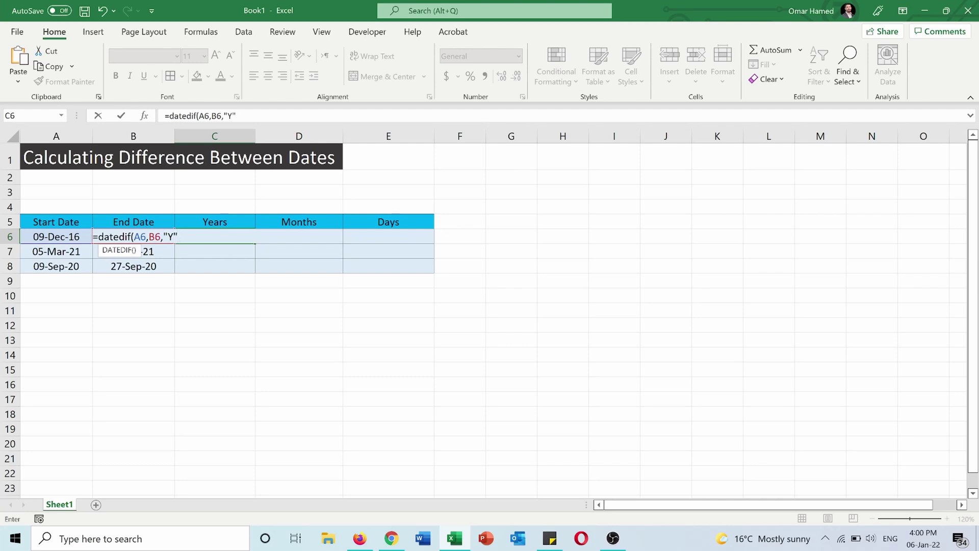
pyautogui.press('Return')
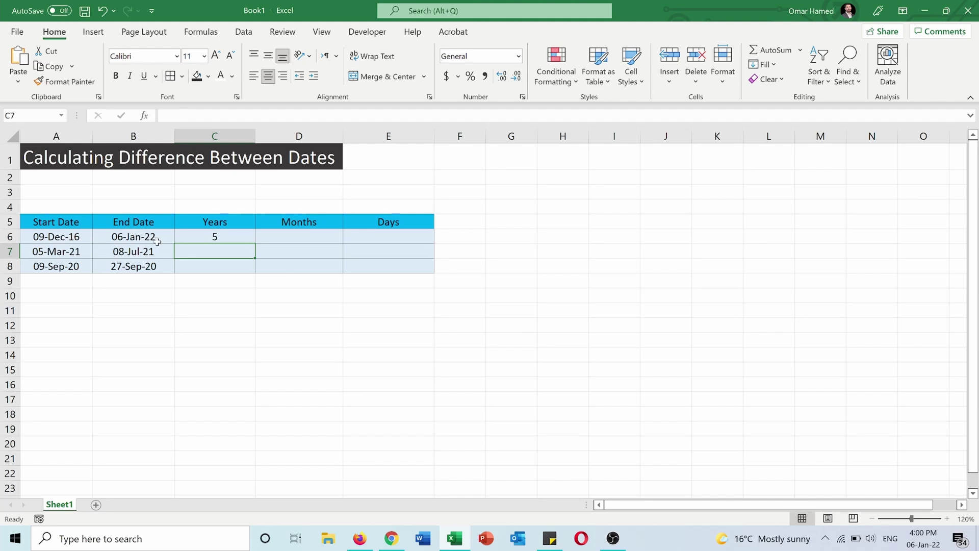
pyautogui.click(276, 239)
# Enter =datedif(A6,B6,"M") in D6 so it returns 60 months
pyautogui.write('=')
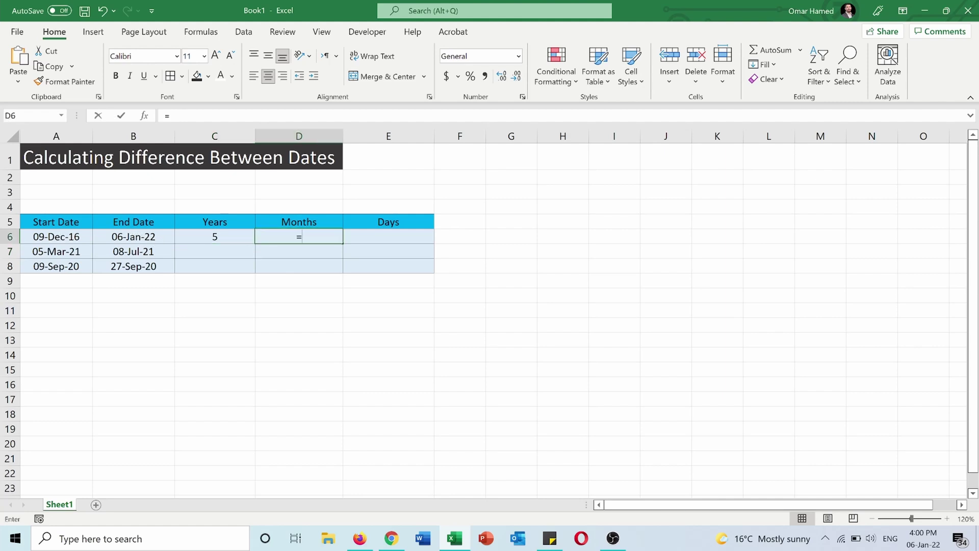
pyautogui.write('date')
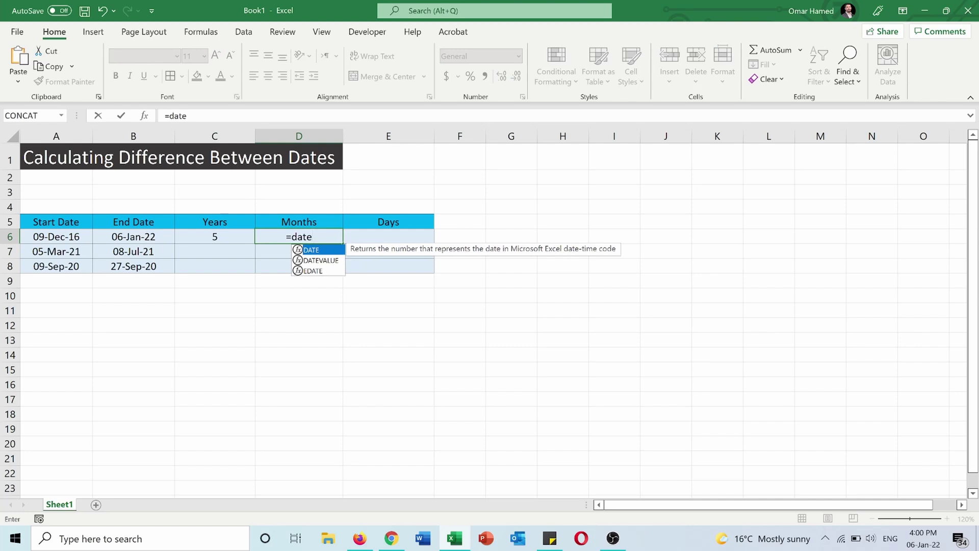
pyautogui.write('dif(')
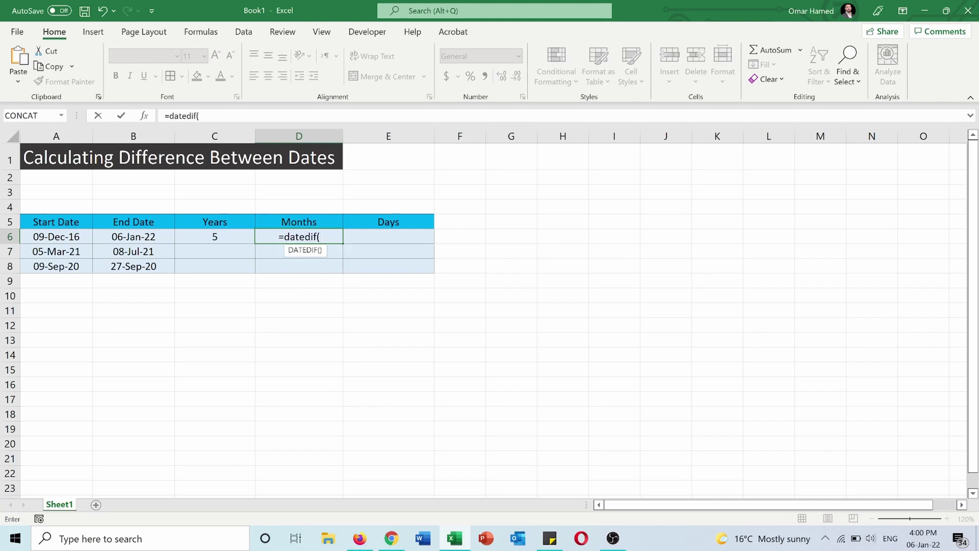
pyautogui.click(71, 238)
pyautogui.write(',')
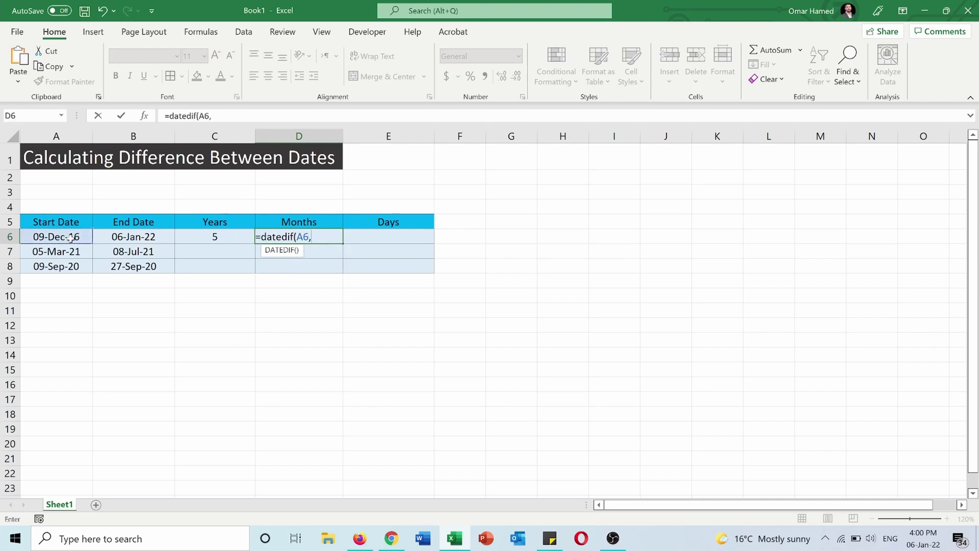
pyautogui.click(108, 239)
pyautogui.write(',')
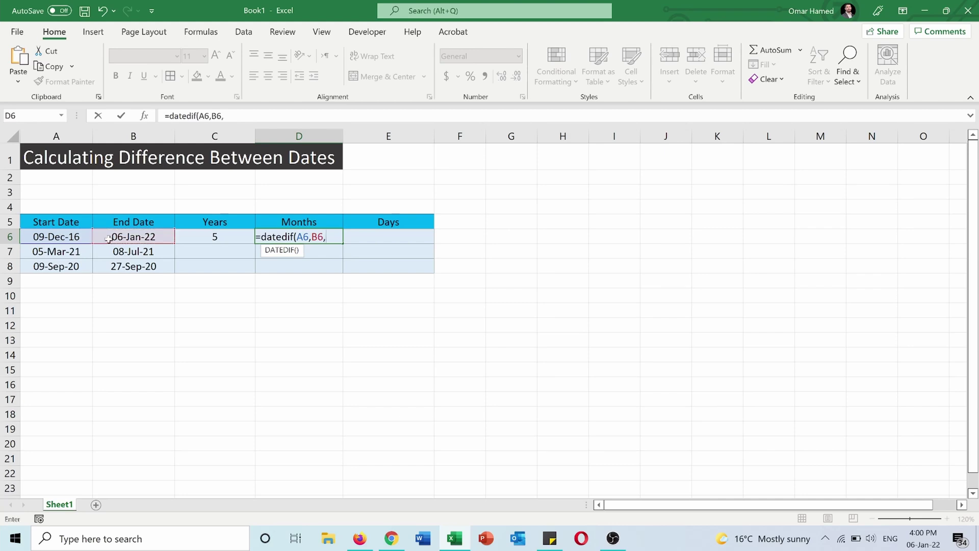
pyautogui.write('"M"')
pyautogui.press('Return')
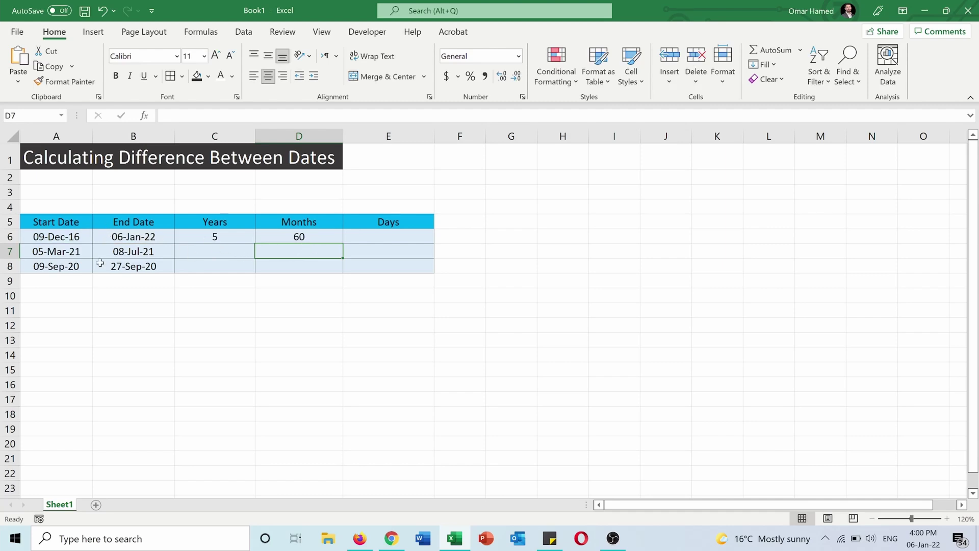
# Enter =datedif(A6,B6,"D") in E6 so it returns 1854 days
pyautogui.click(389, 244)
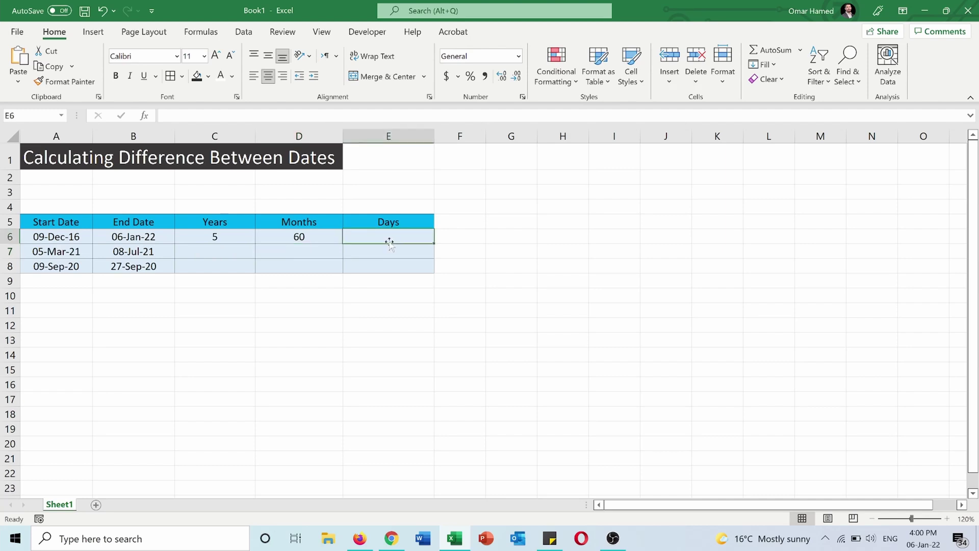
pyautogui.write('=date')
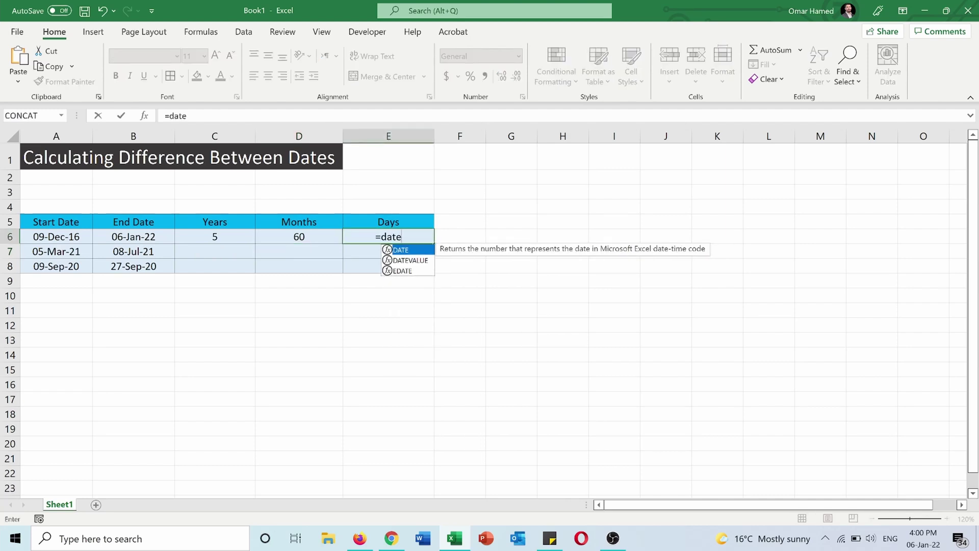
pyautogui.write('dif(')
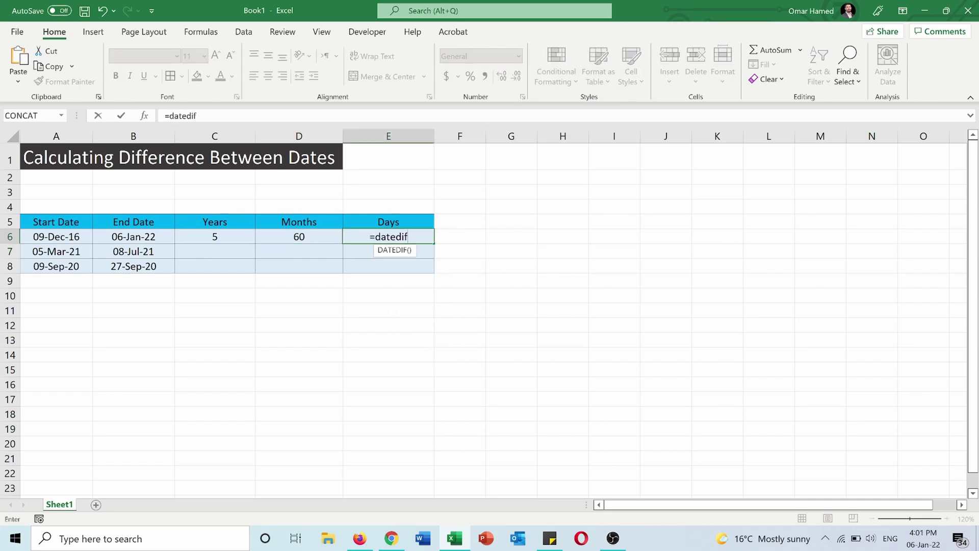
pyautogui.click(81, 236)
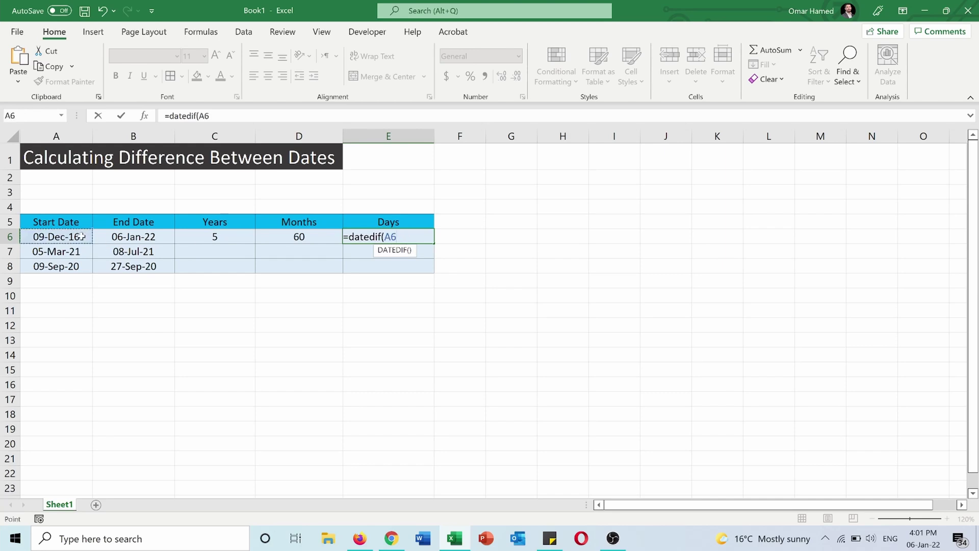
pyautogui.write(',')
pyautogui.click(123, 238)
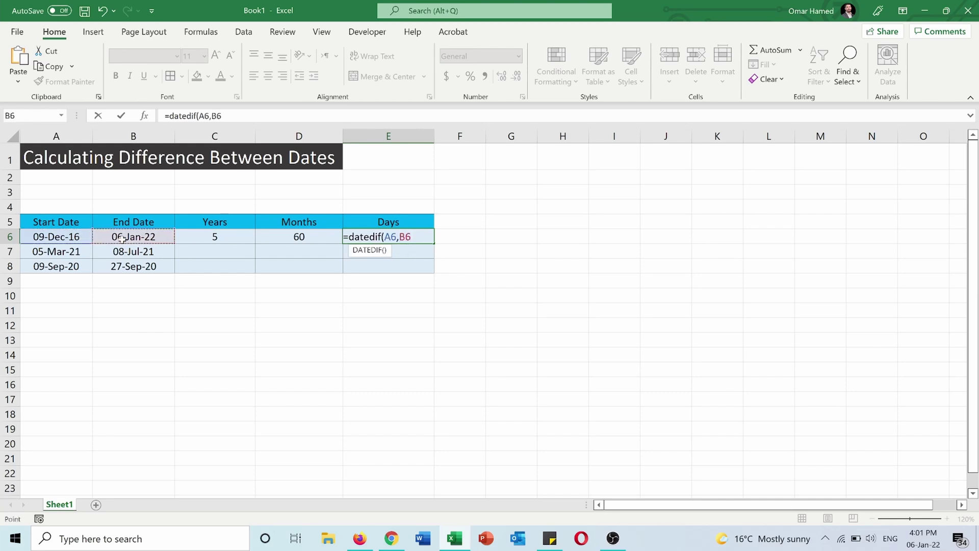
pyautogui.write(',"D')
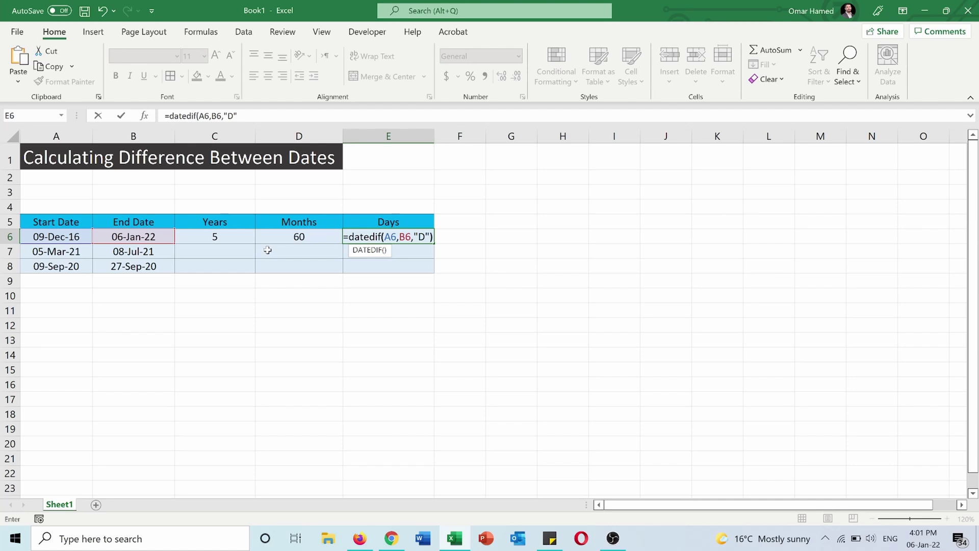
pyautogui.write('")')
pyautogui.press('Return')
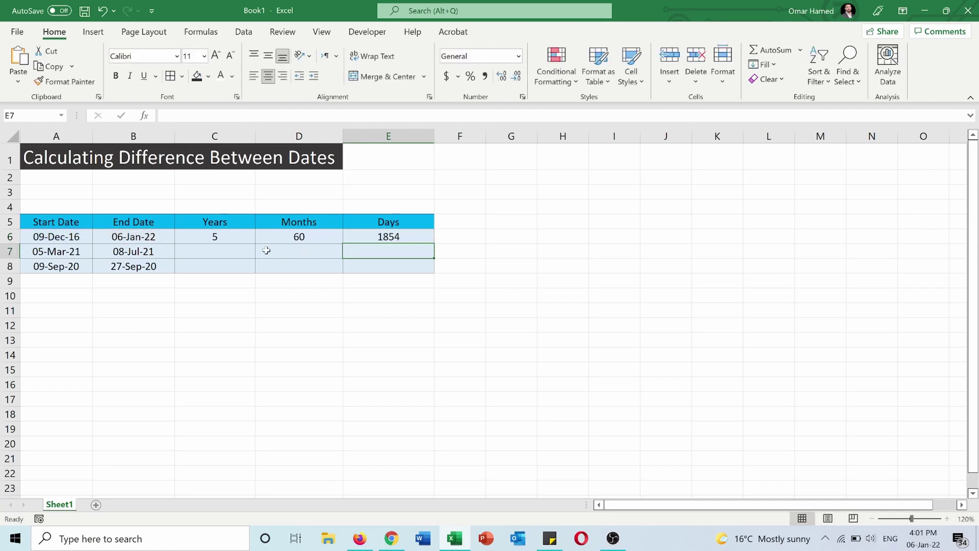
pyautogui.click(224, 238)
# Fill the C6, D6 and E6 DATEDIF formulas down to row 8, then check the copied results
pyautogui.moveTo(255, 243); pyautogui.dragTo(256, 272)
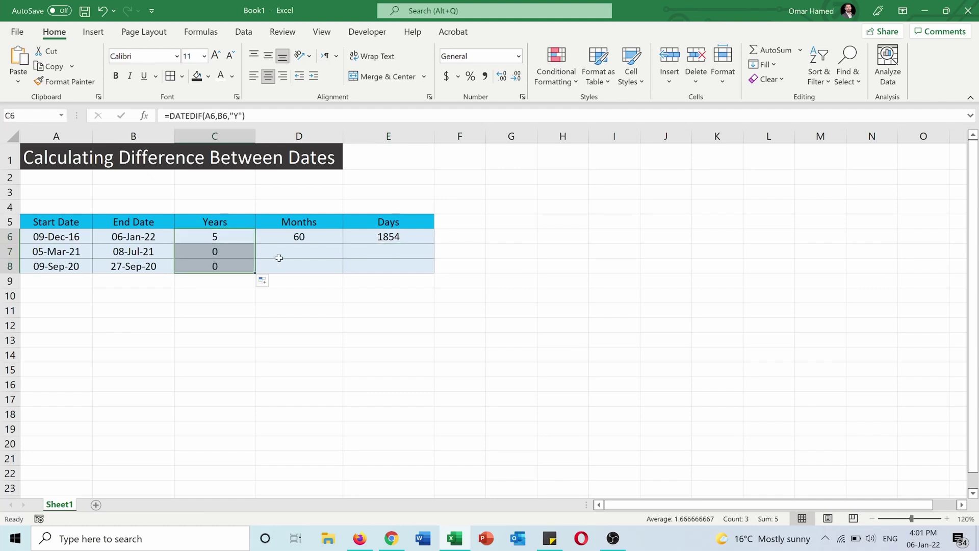
pyautogui.click(299, 231)
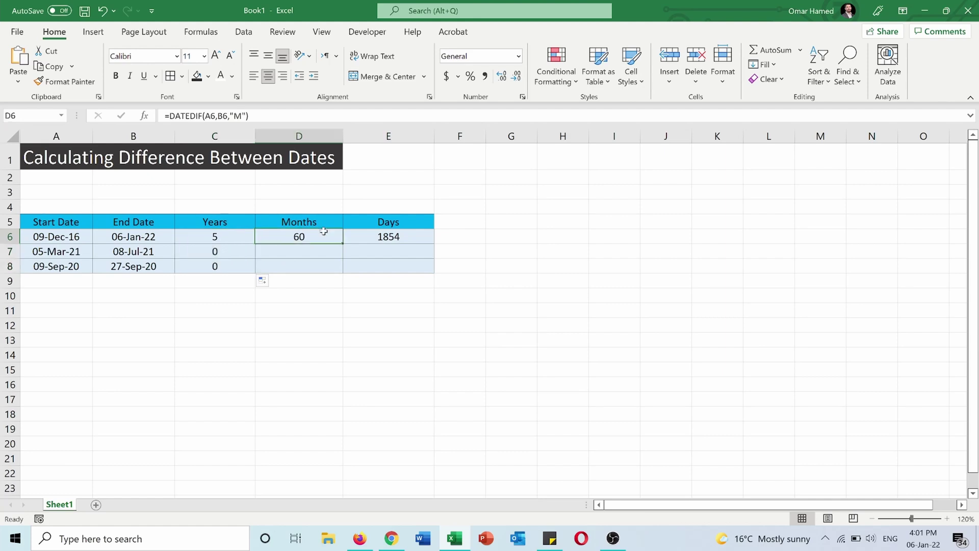
pyautogui.moveTo(343, 243); pyautogui.dragTo(343, 267)
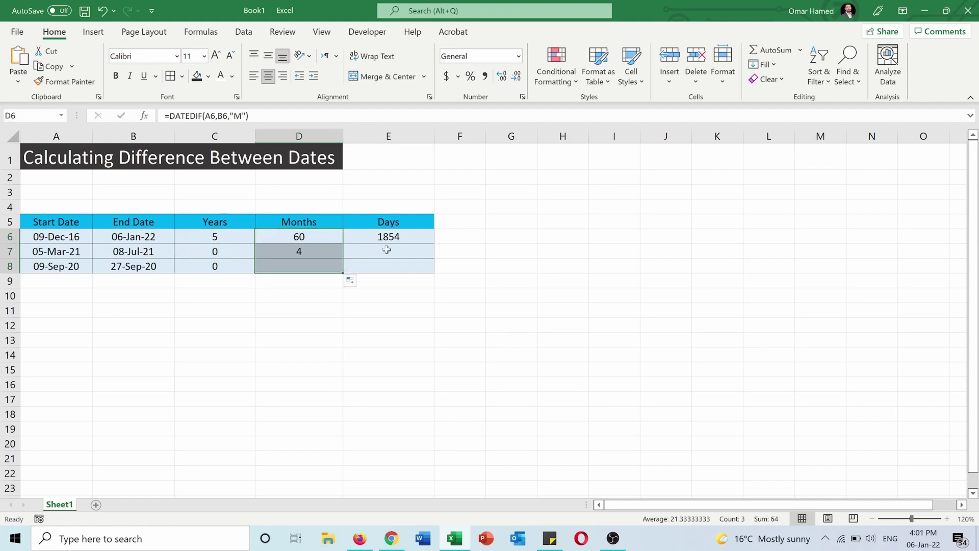
pyautogui.click(428, 236)
pyautogui.moveTo(433, 248); pyautogui.dragTo(431, 268)
pyautogui.click(202, 257)
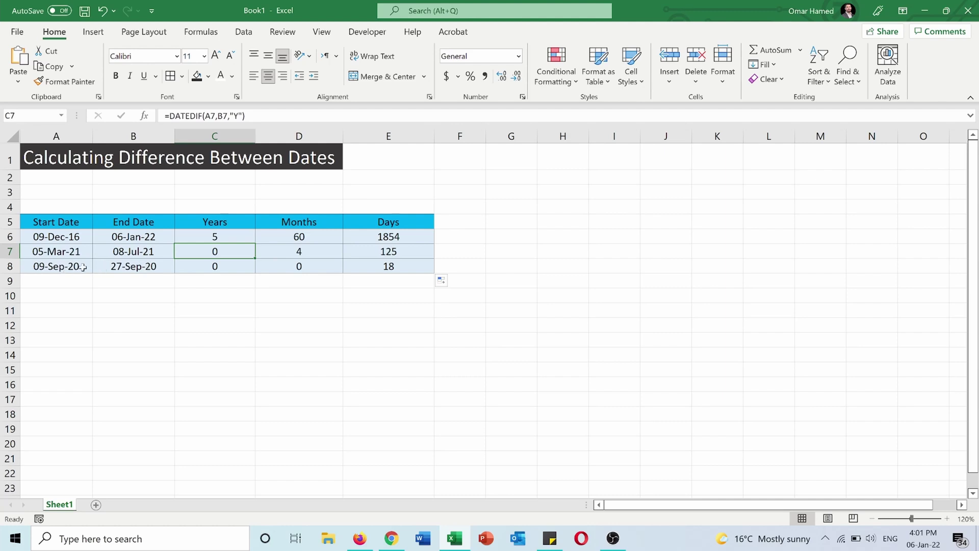
pyautogui.click(197, 271)
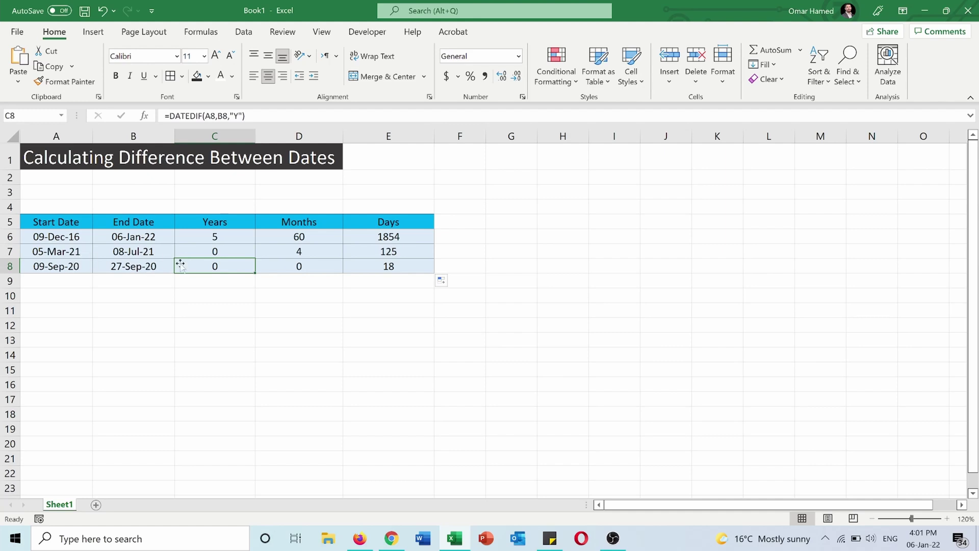
pyautogui.click(410, 267)
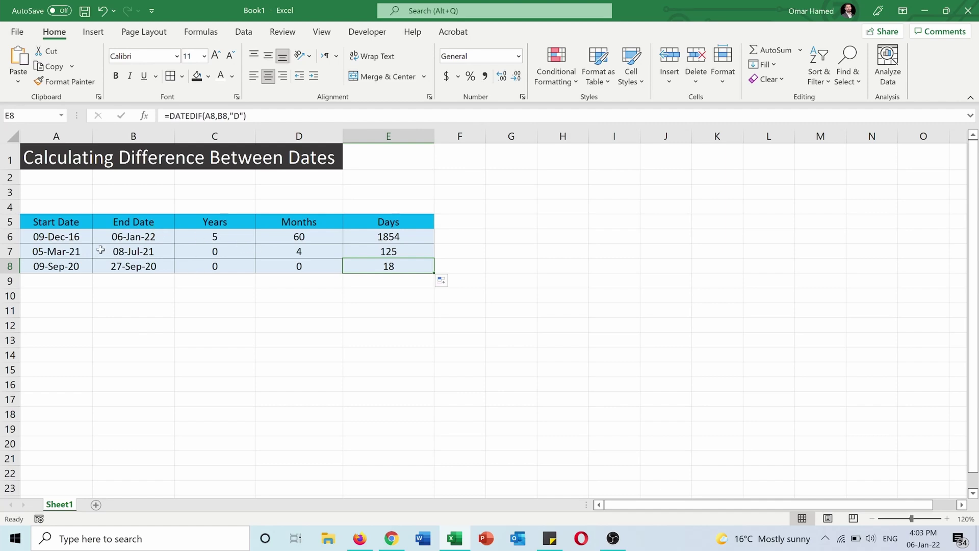
pyautogui.click(238, 239)
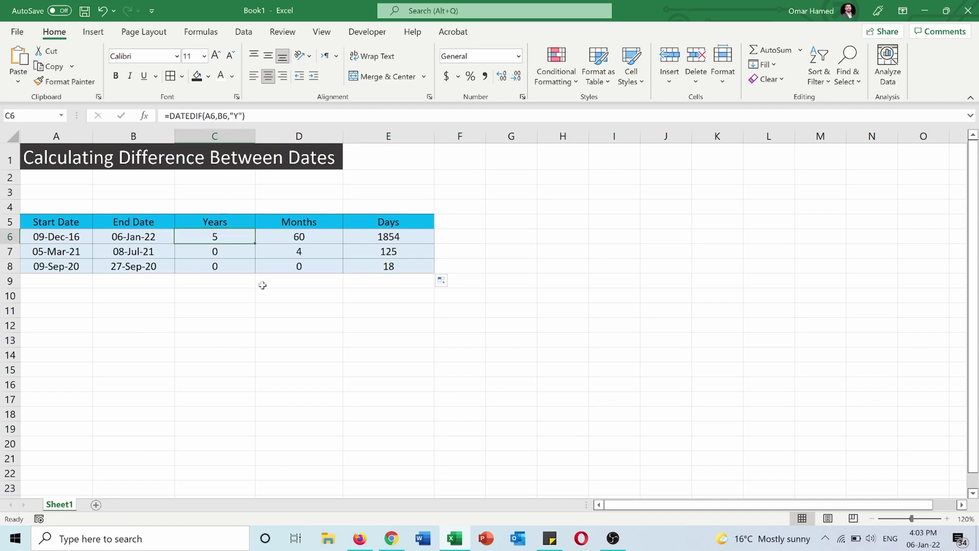